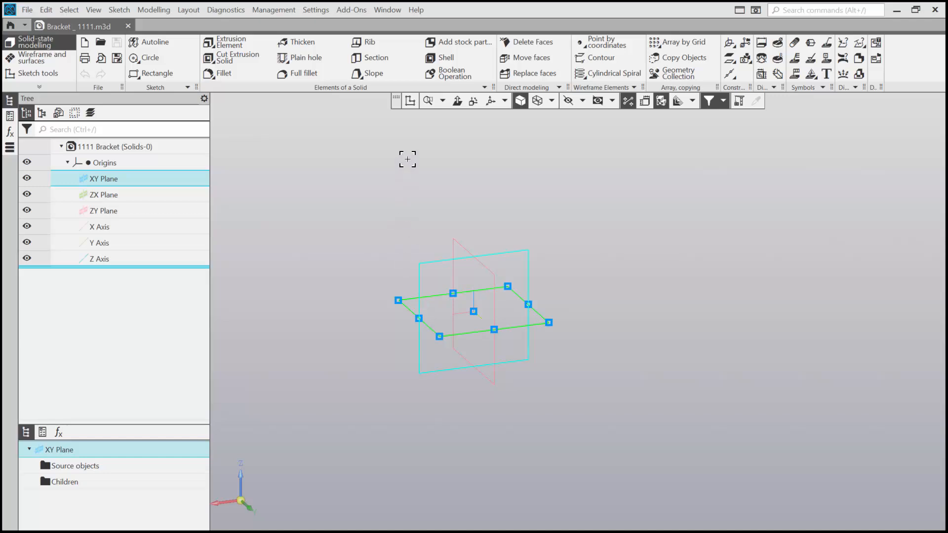
- Start a new sketch on the XY plane
left_click(408, 103)
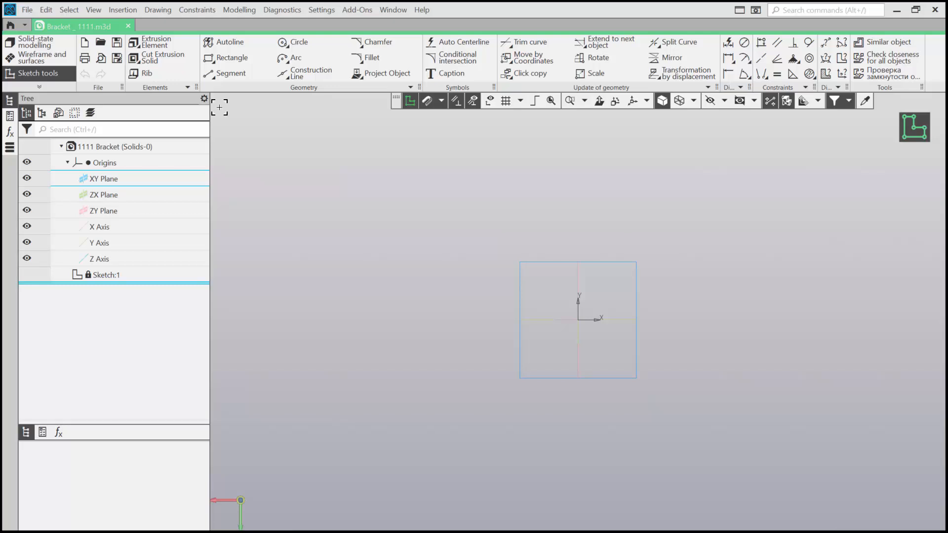
left_click(226, 60)
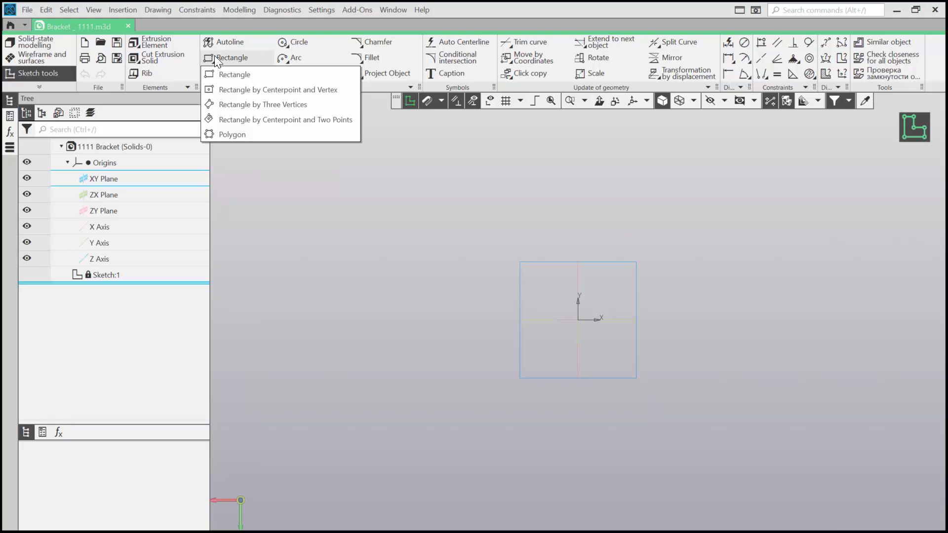
left_click(248, 89)
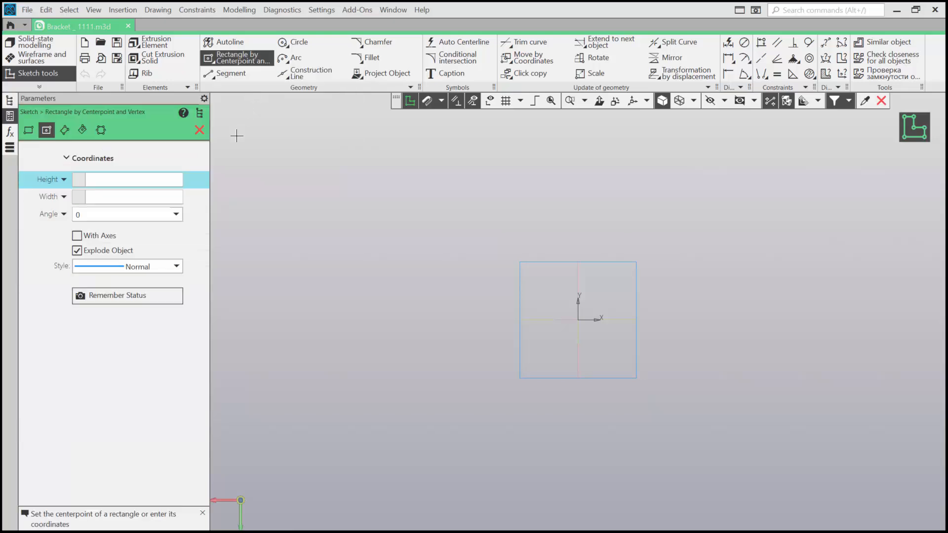
left_click(198, 129)
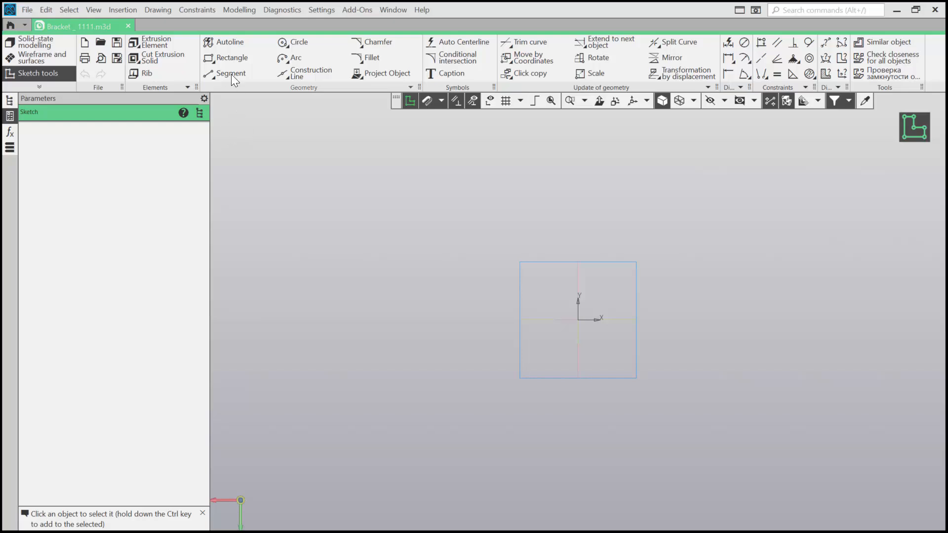
- Draw a rectangle by centerpoint and vertex, centred on the sketch origin, about 129 wide and 82 high
left_click(230, 58)
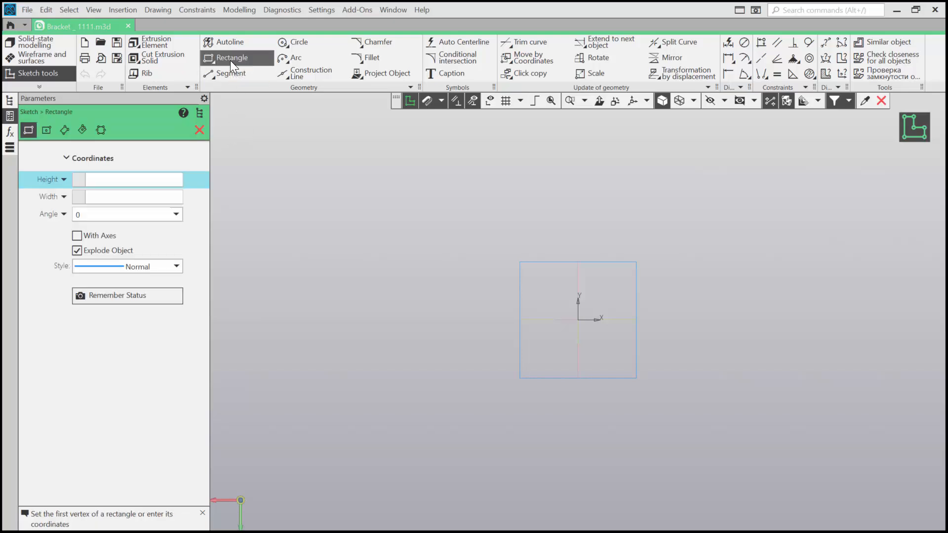
left_click(47, 130)
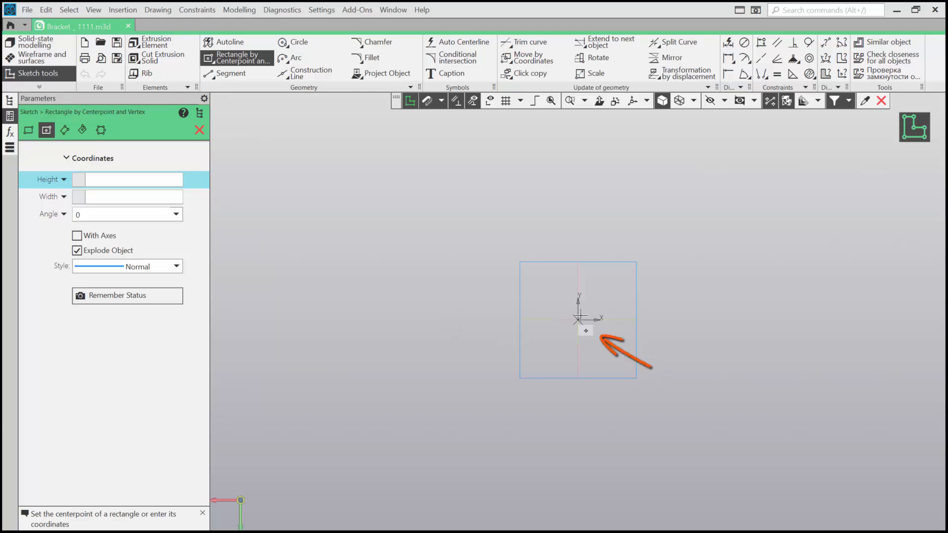
left_click(579, 319)
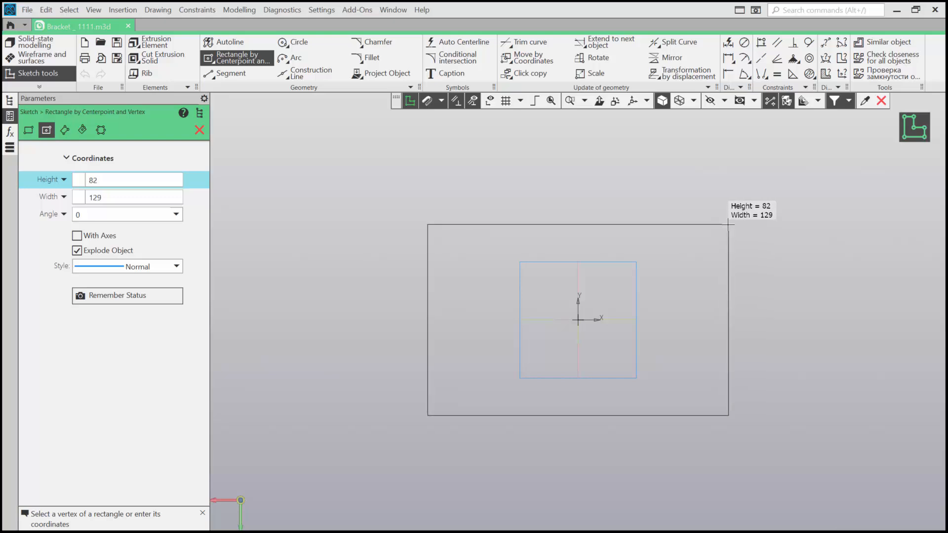
left_click(728, 224)
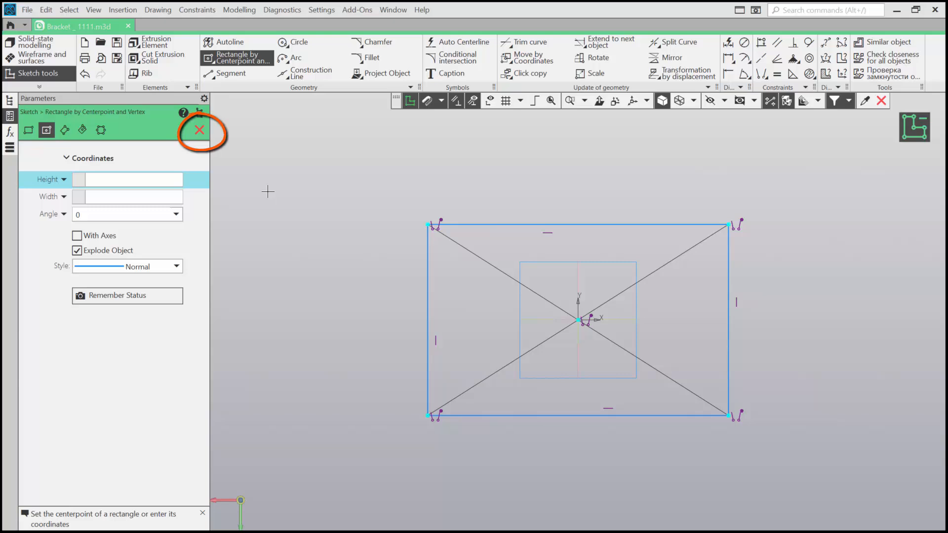
key("Escape")
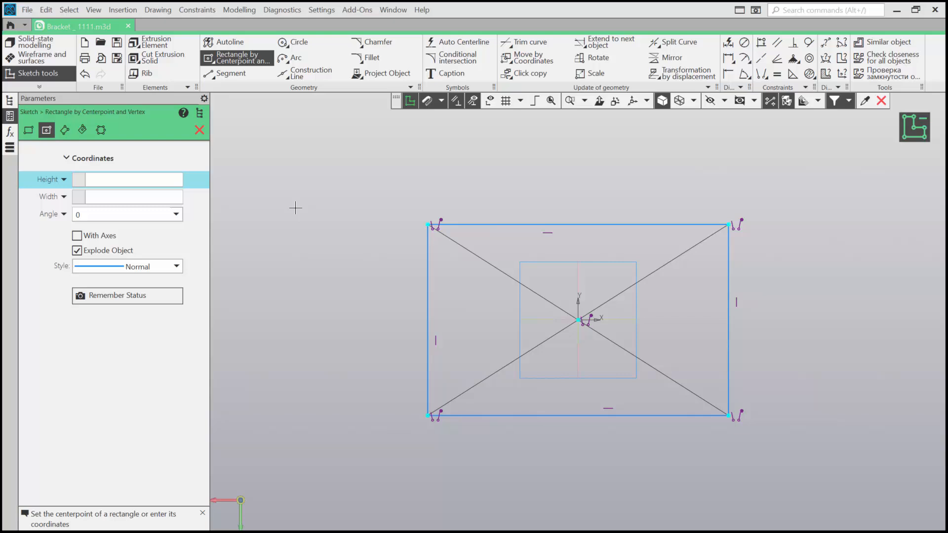
- Add a smart dimension above the rectangle's upper edge and set its width to 260
left_click(730, 44)
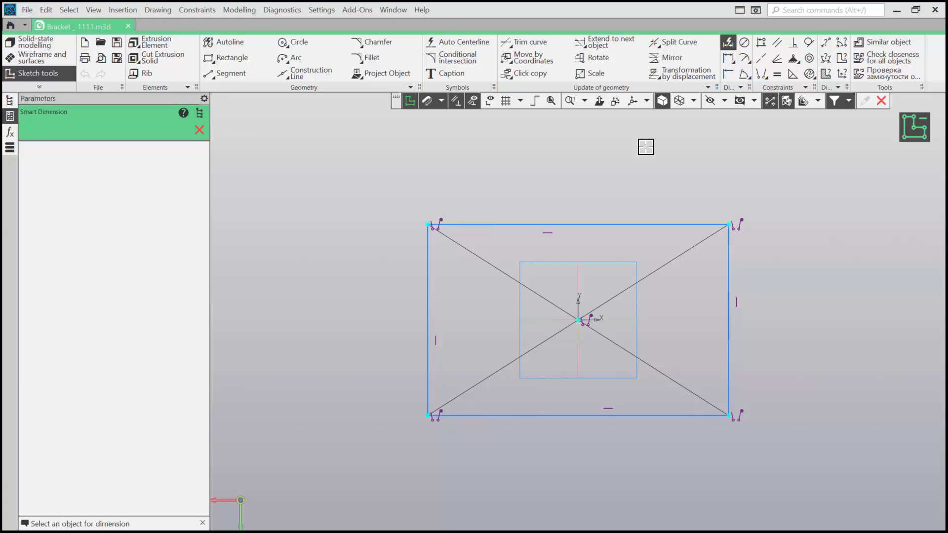
left_click(650, 225)
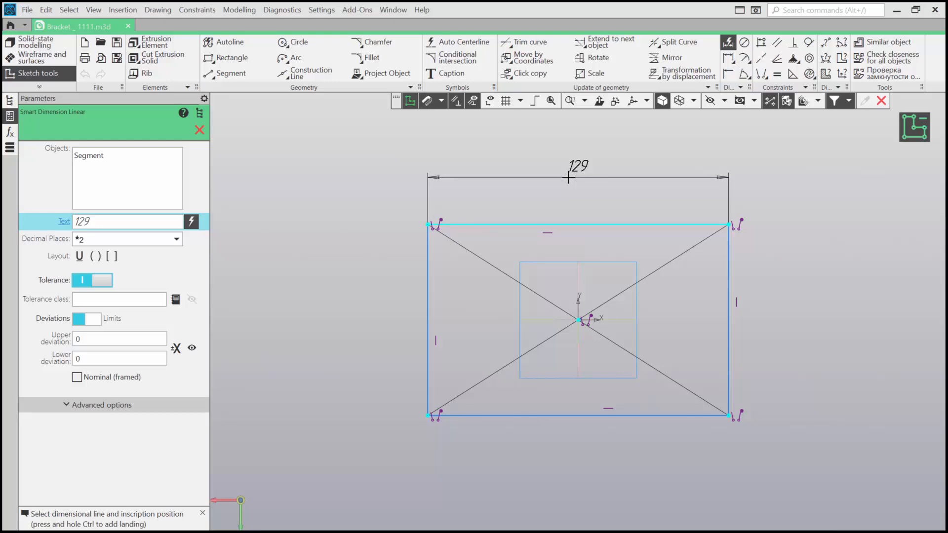
left_click(569, 176)
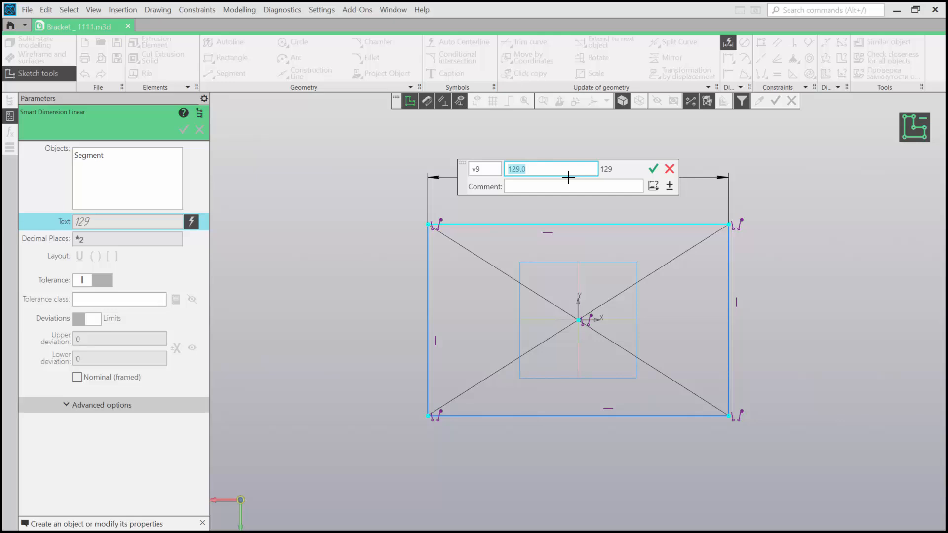
type("260")
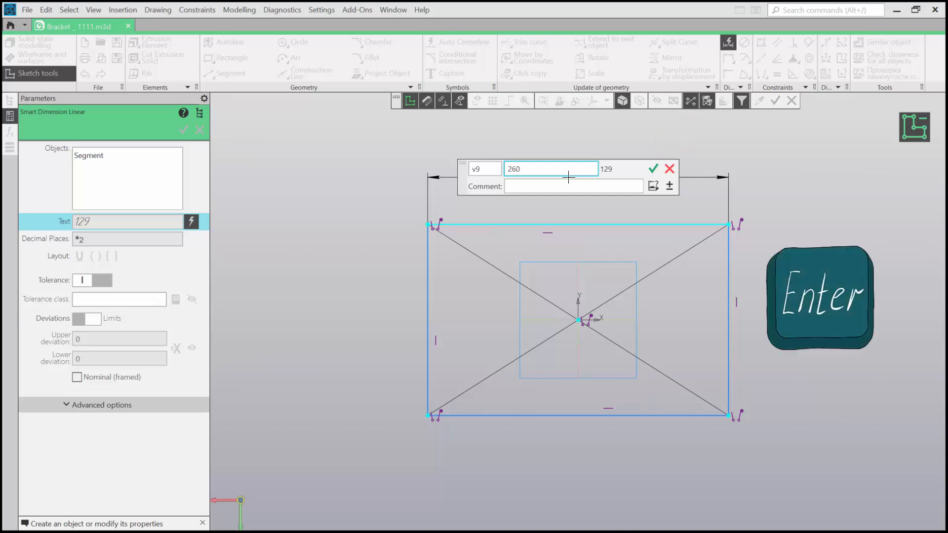
key("Return")
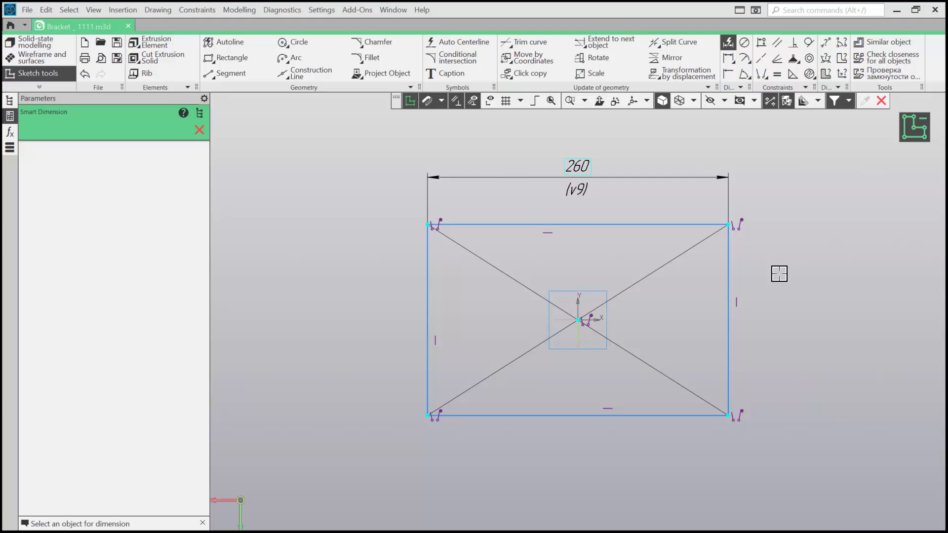
- Dimension the rectangle's height between its two left-hand corners and set it to 160
left_click(427, 220)
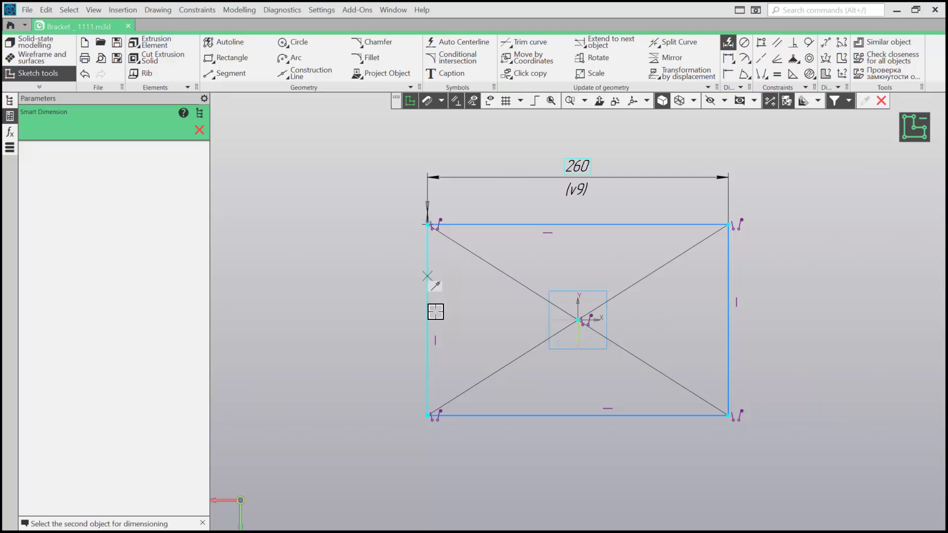
left_click(425, 419)
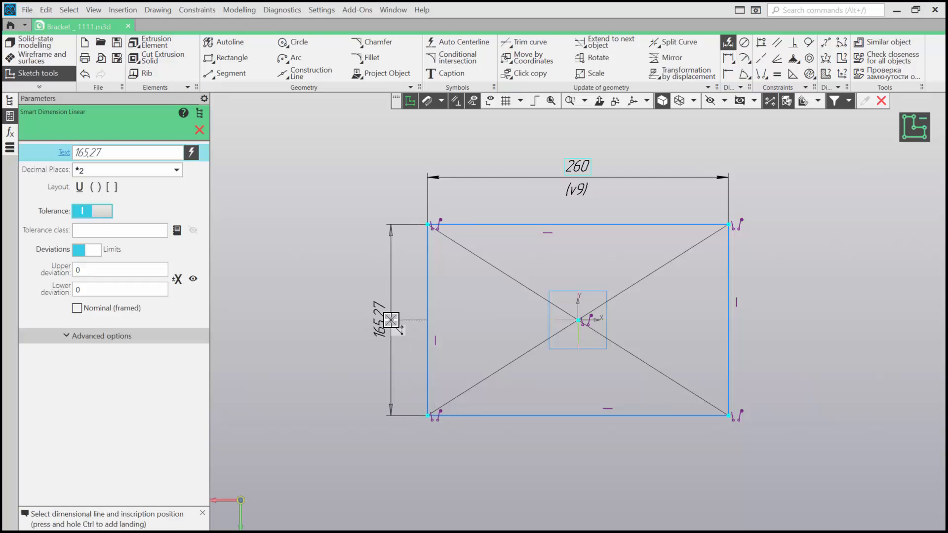
left_click(391, 320)
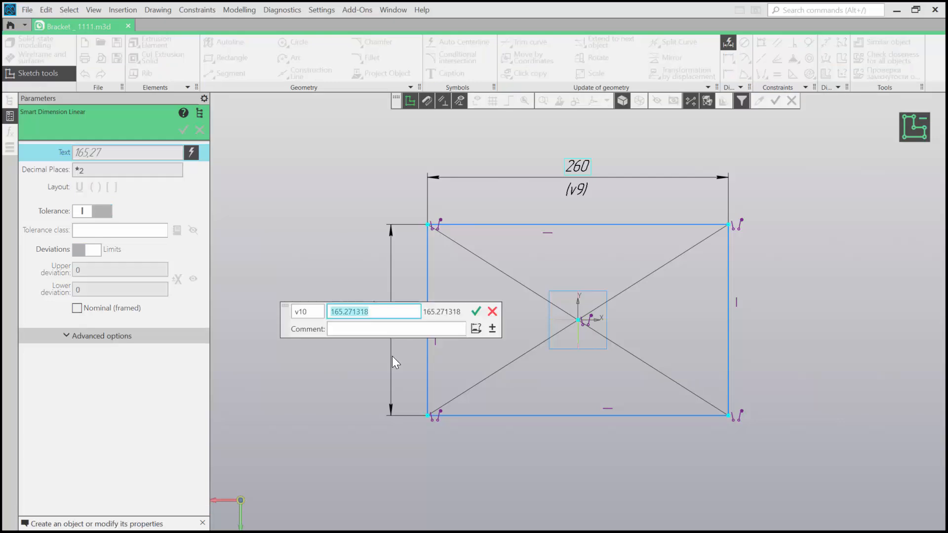
type("160")
key("Return")
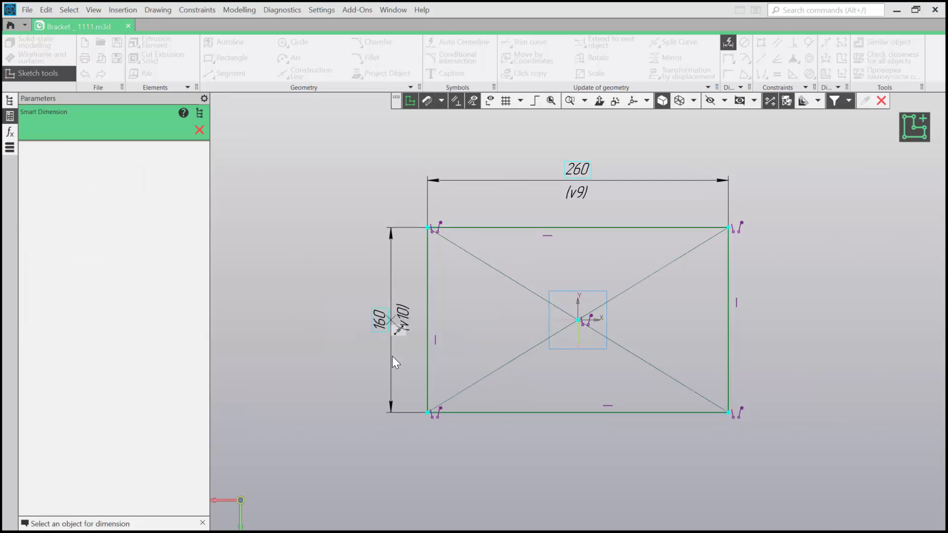
key("Escape")
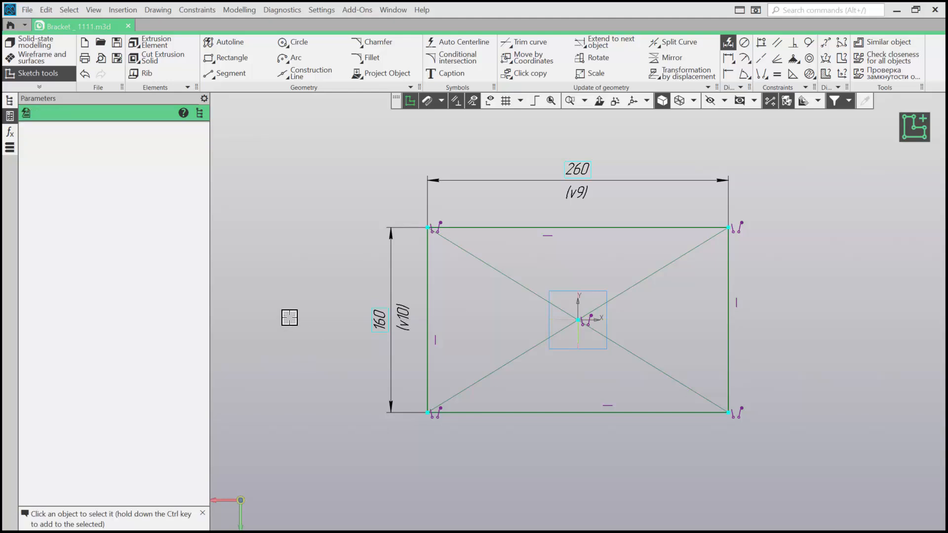
key("Escape")
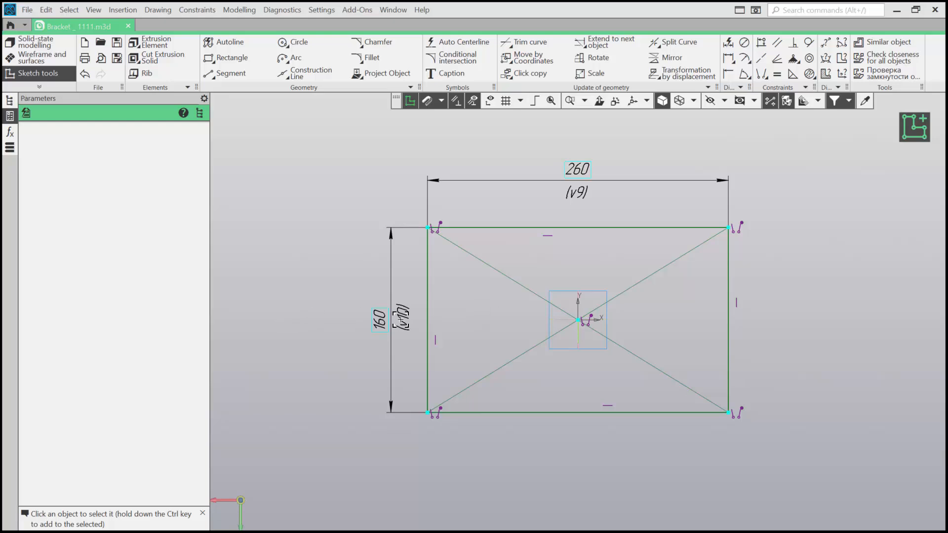
- Change the rectangle's height dimension to 140
double_click(378, 321)
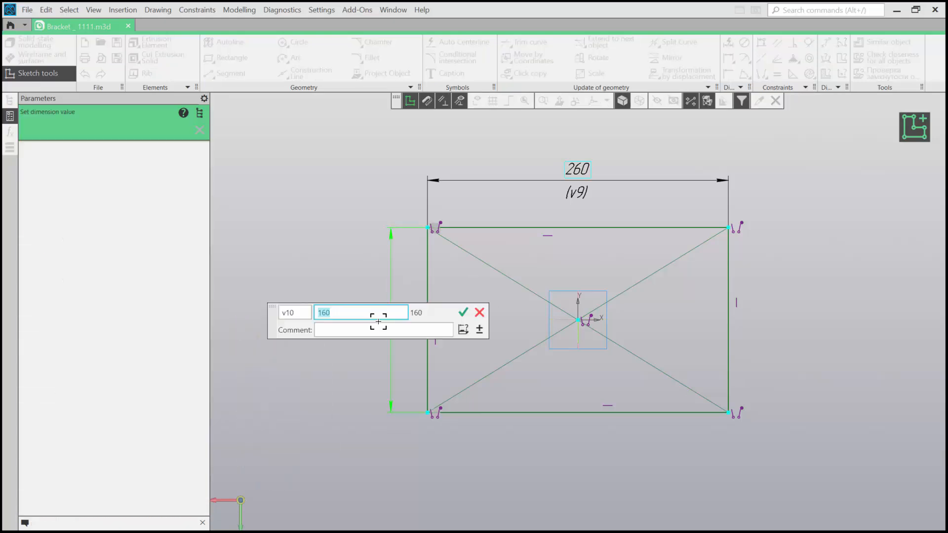
type("140")
key("Return")
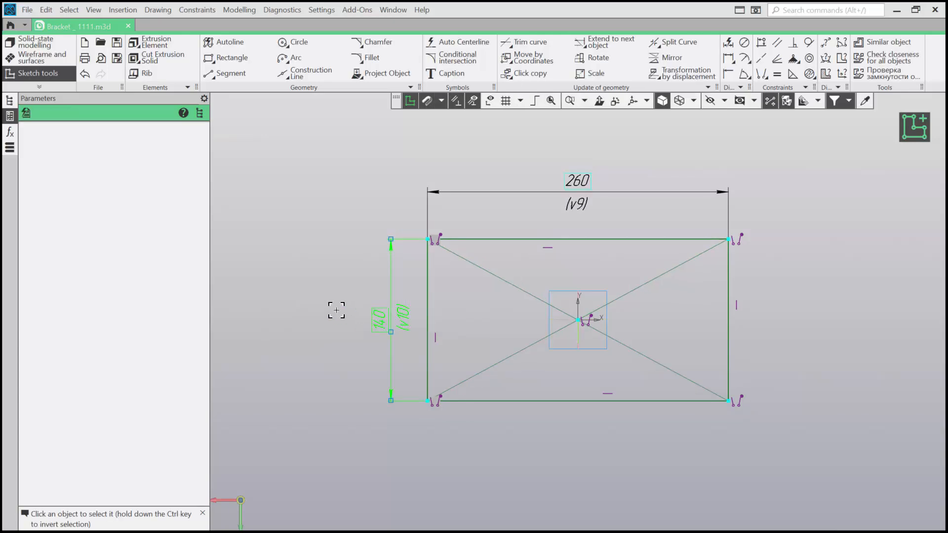
key("Escape")
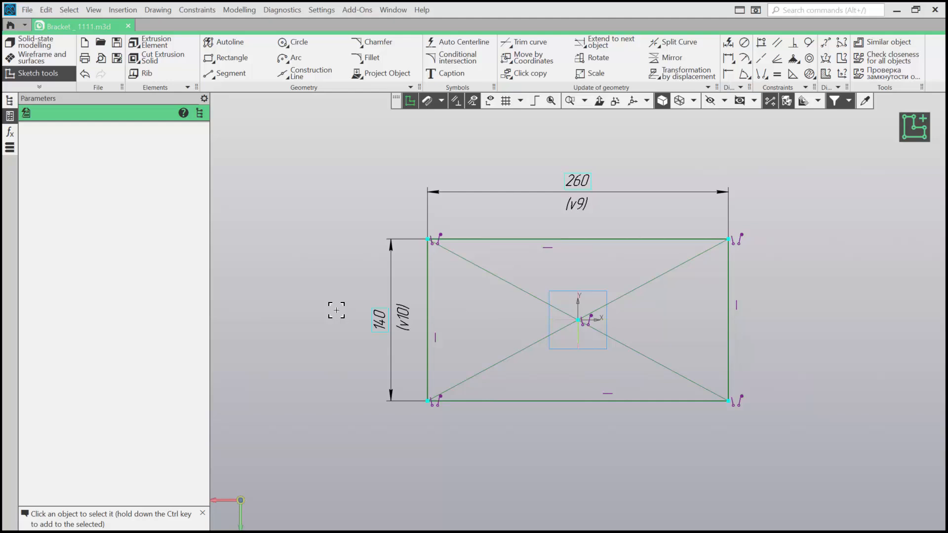
- Delete the rectangle's vertical dimension, undo that deletion and clear the selection
key("Delete")
left_click(350, 288)
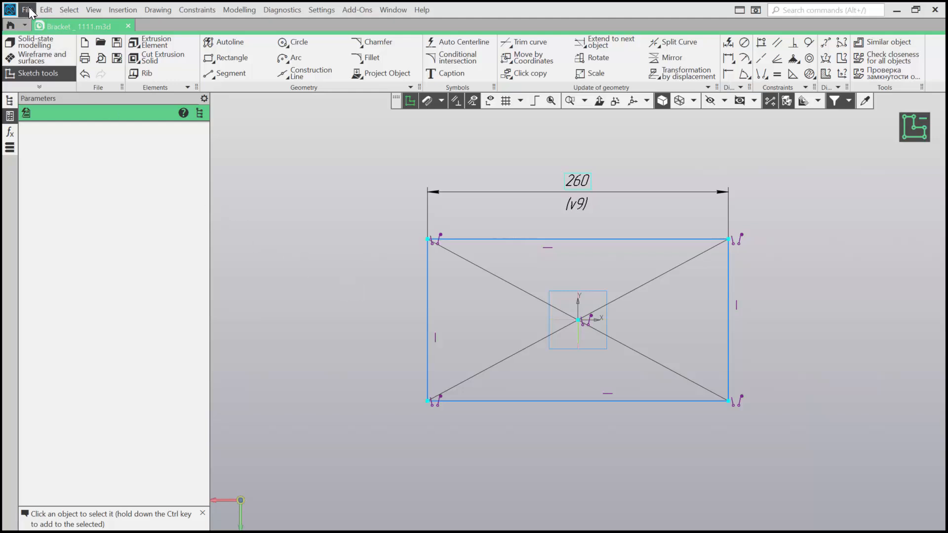
left_click(46, 10)
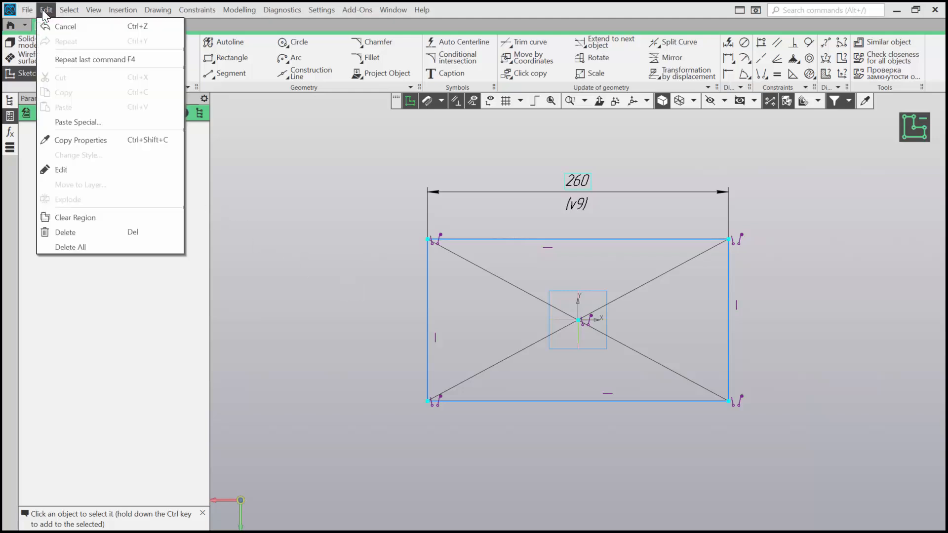
left_click(64, 26)
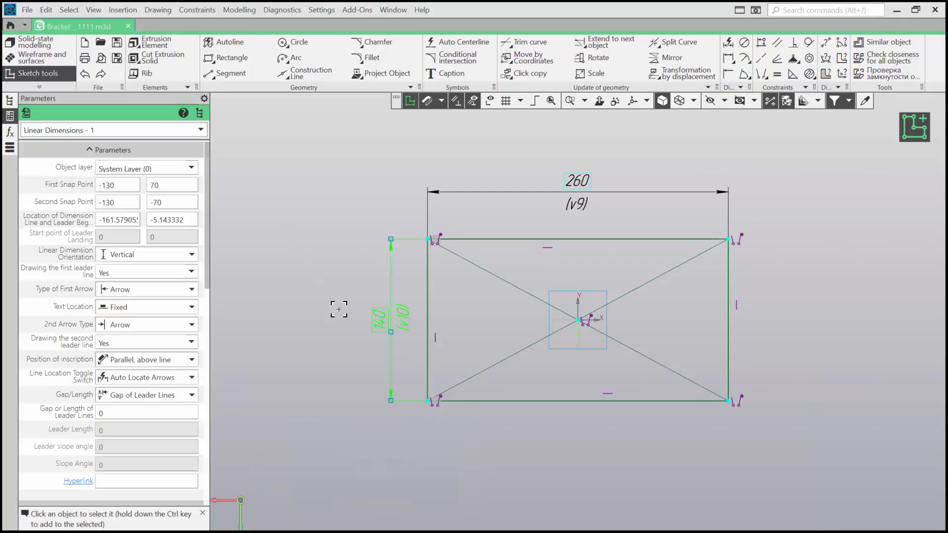
left_click(337, 308)
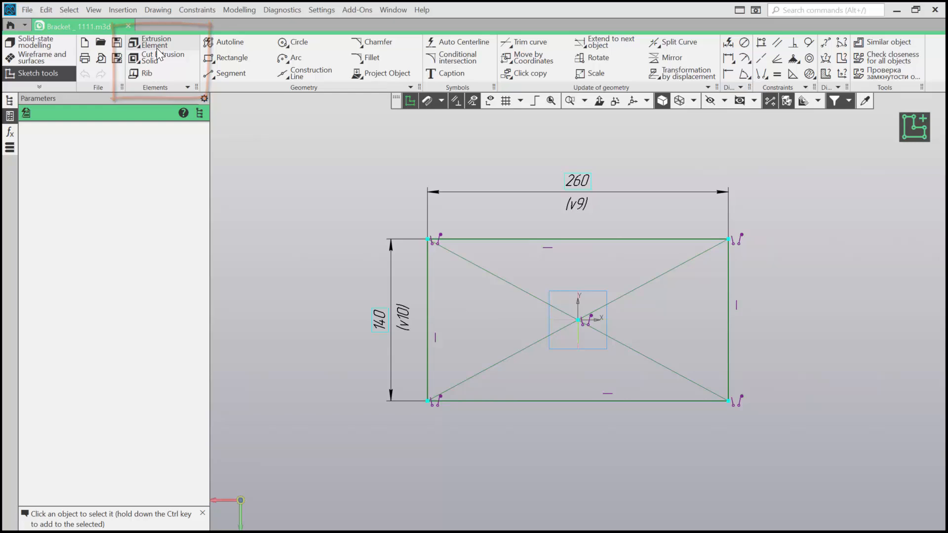
- Extrude the rectangular sketch by a distance of 30 into a solid plate and leave the extrusion command
left_click(145, 43)
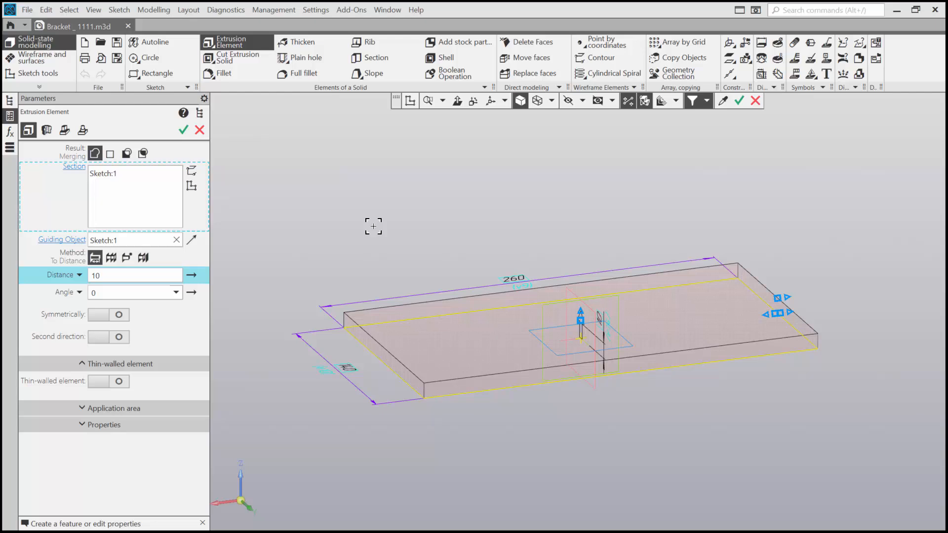
type("30")
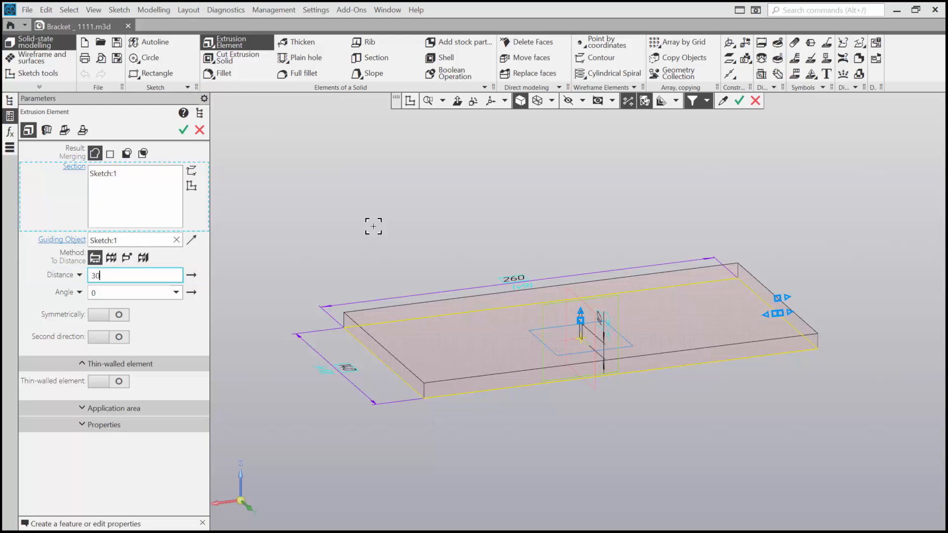
key("Return")
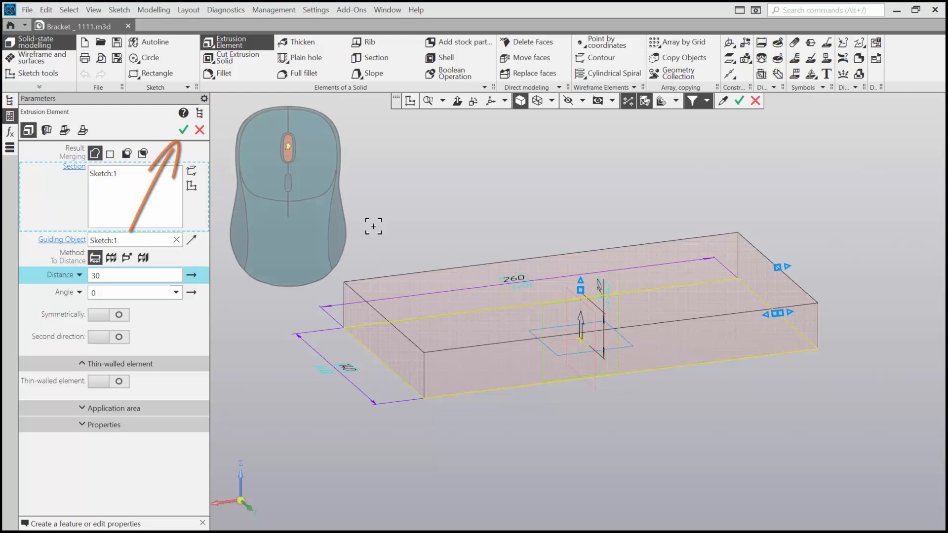
middle_click(373, 226)
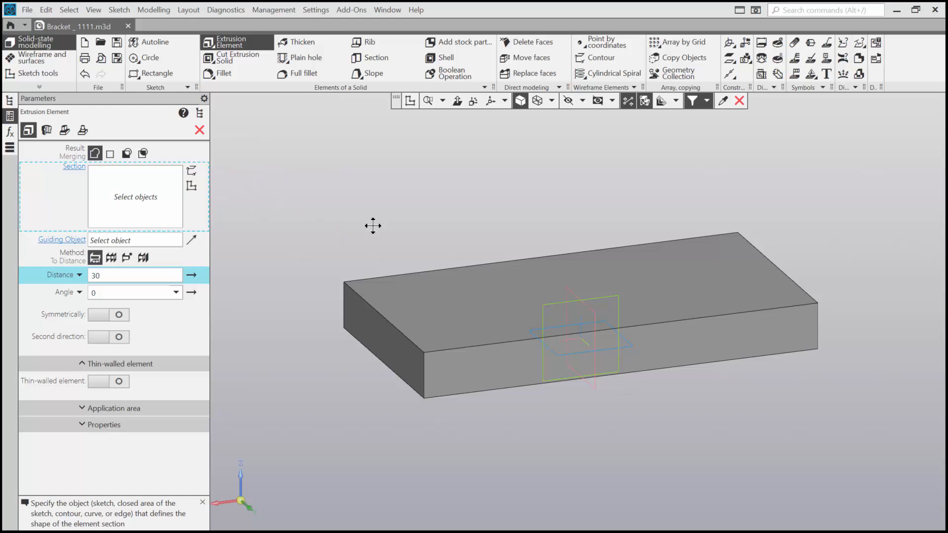
left_click(468, 294)
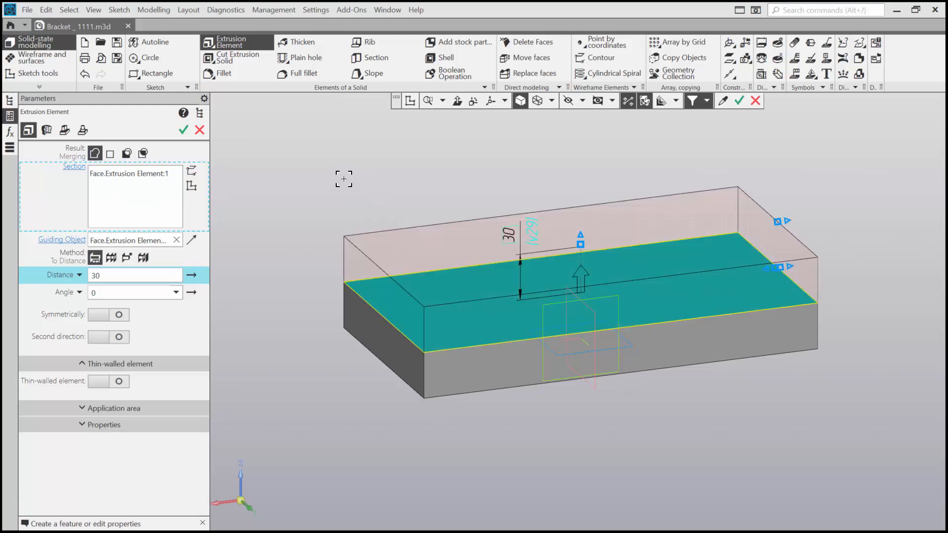
left_click(199, 130)
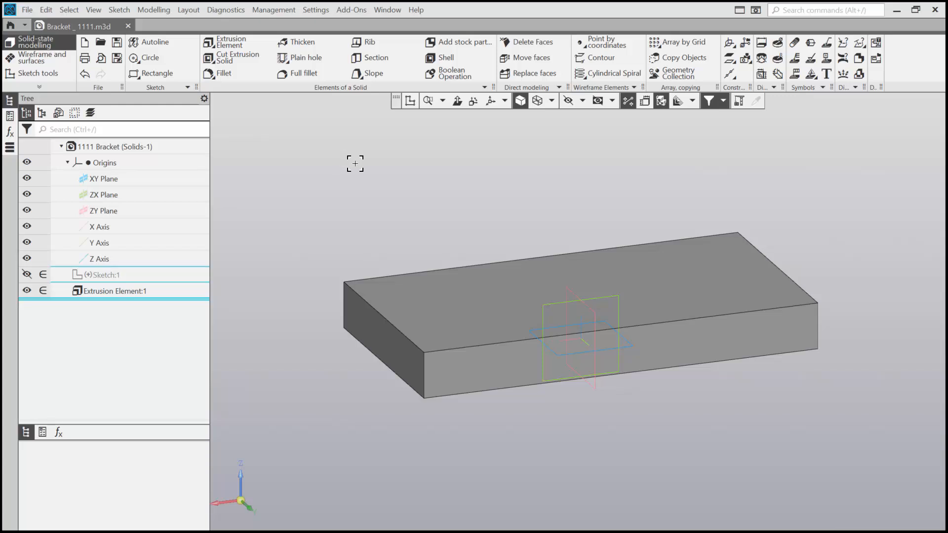
- Examine the extruded plate and its base sketch from several angles, including the sketch viewed square-on
right_click_drag(355, 163, 362, 144)
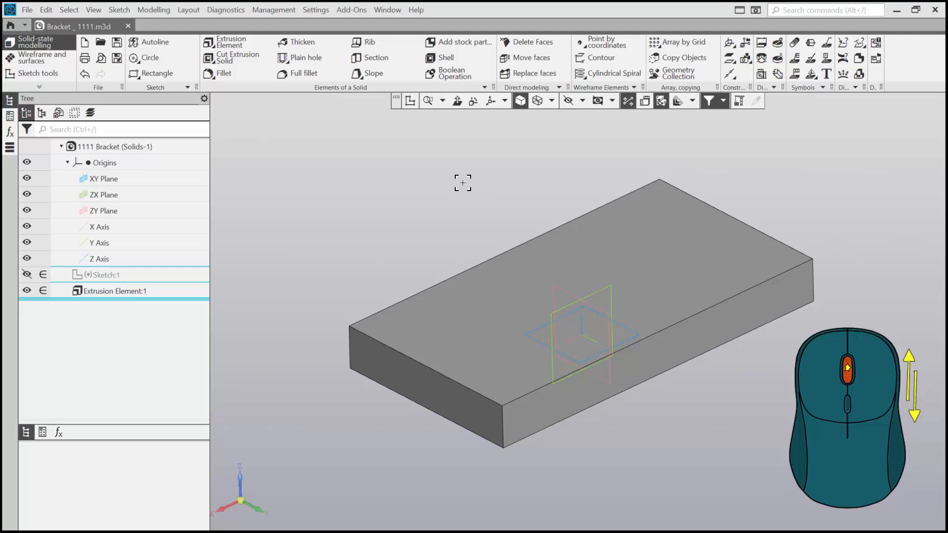
middle_click_drag(464, 182, 414, 183)
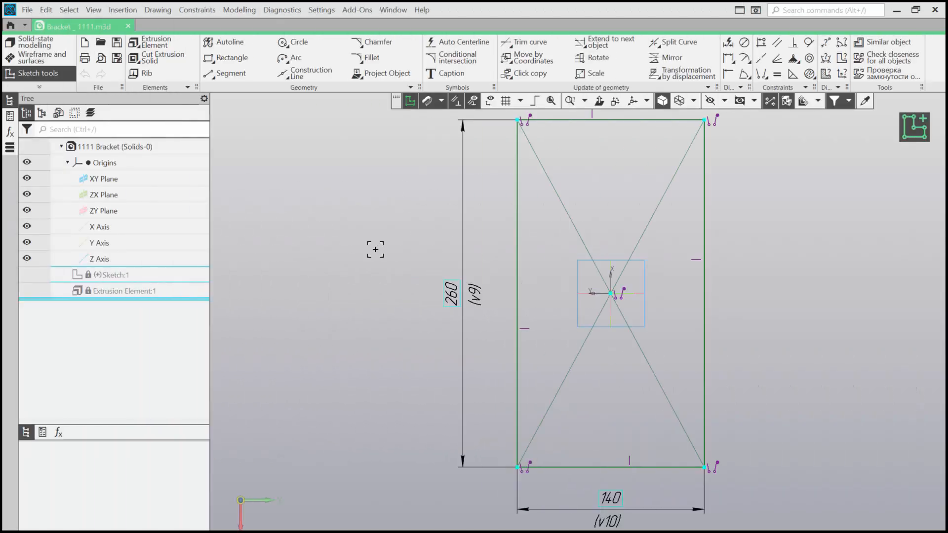
middle_click_drag(376, 249, 413, 279)
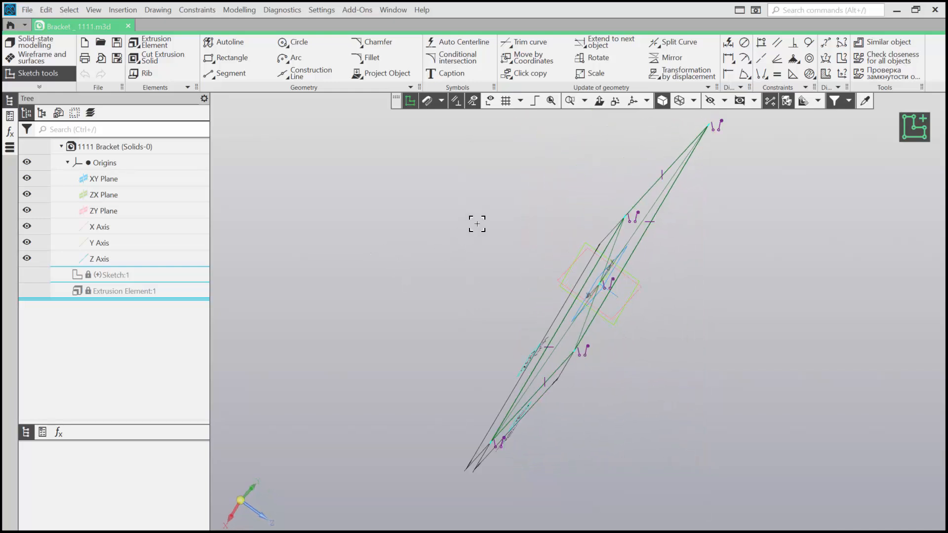
left_click(599, 99)
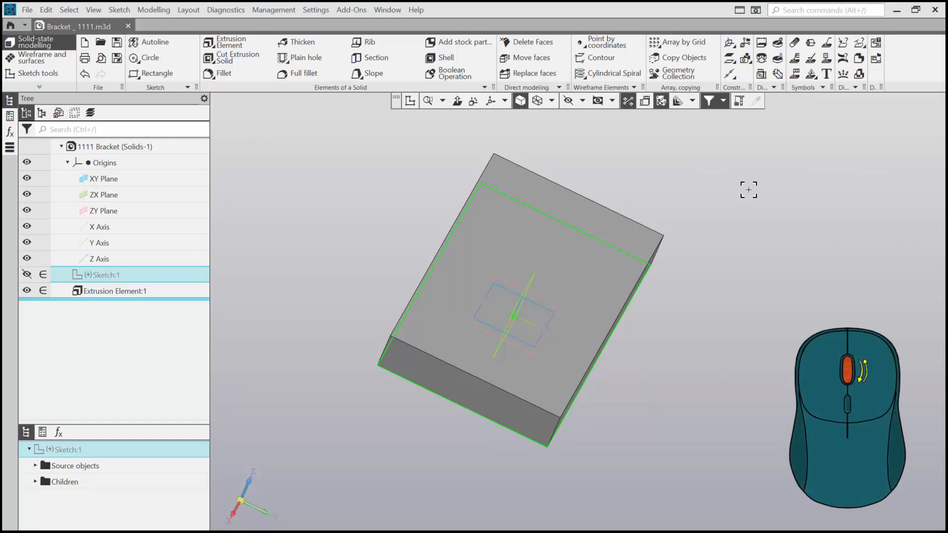
scroll(724, 207, "down", 3)
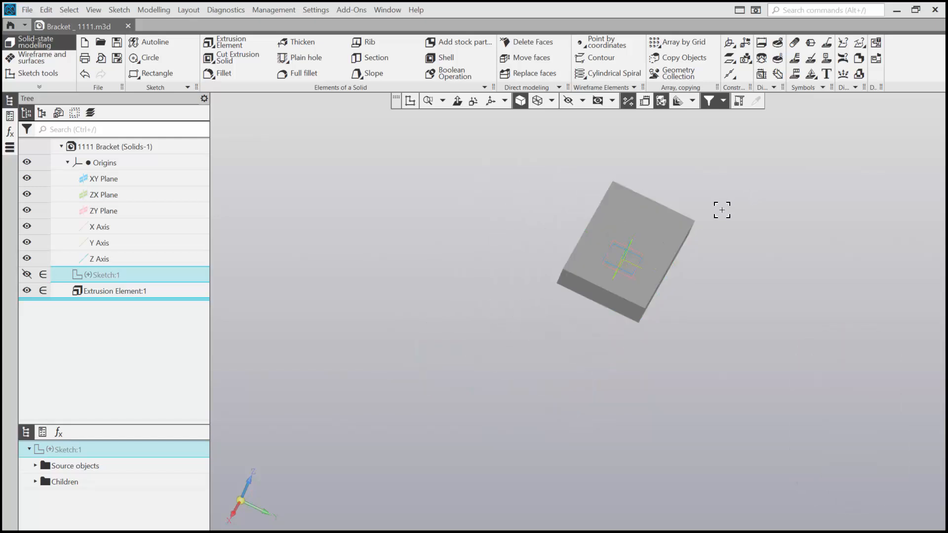
scroll(722, 210, "up", 7)
scroll(722, 210, "down", 2)
middle_click_drag(710, 211, 827, 202)
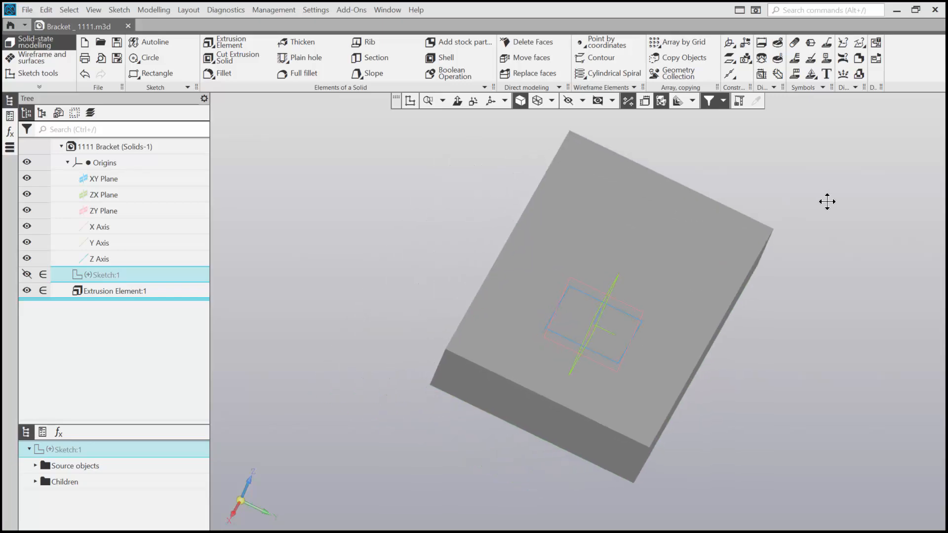